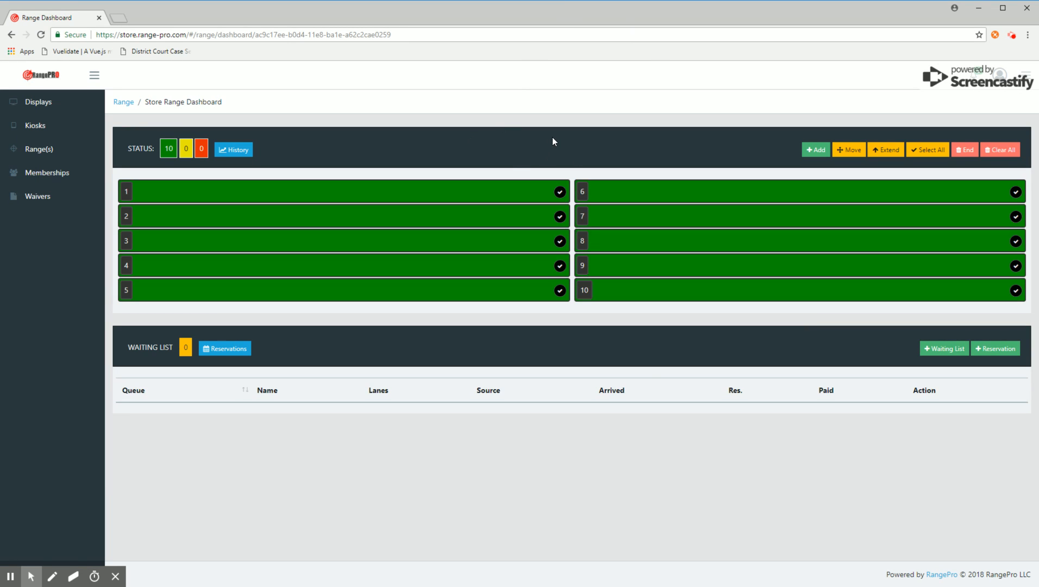
Step: Start a new waiting list entry with the customer's name and phone number, and request 2 lanes
left_click(943, 350)
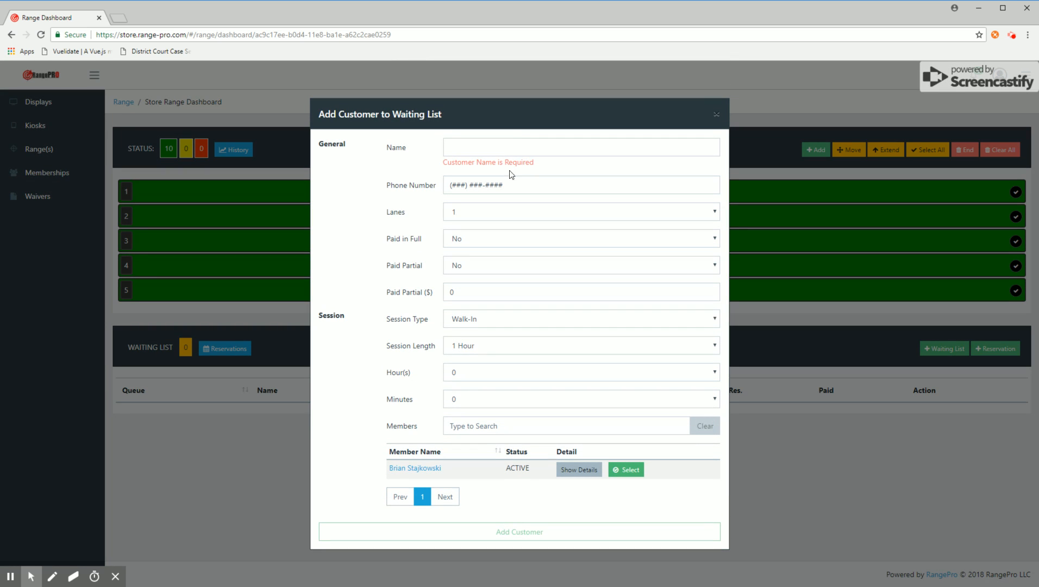
left_click(492, 147)
type("Laura")
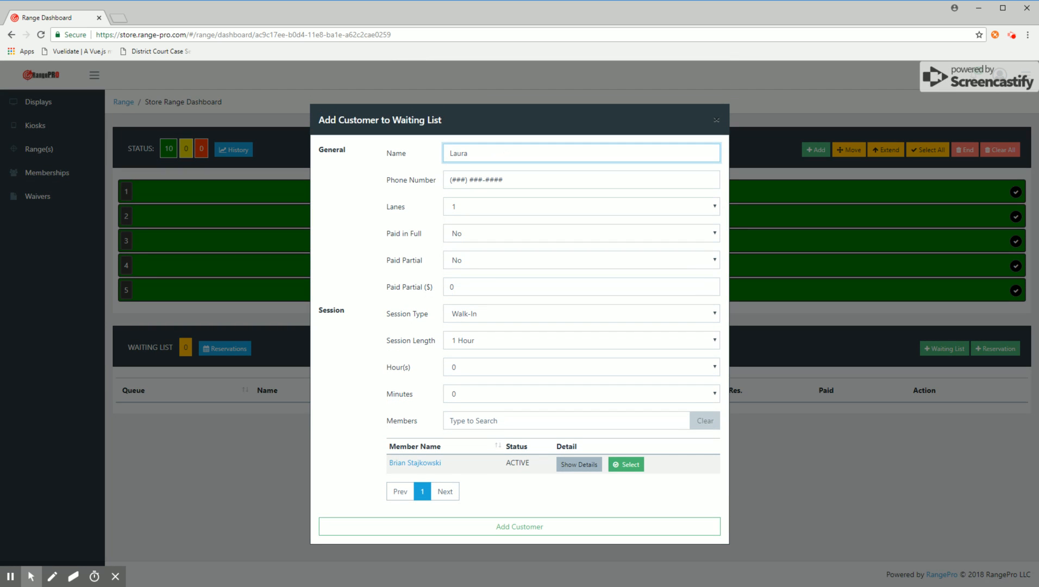
key("Tab")
type("555) 555-555")
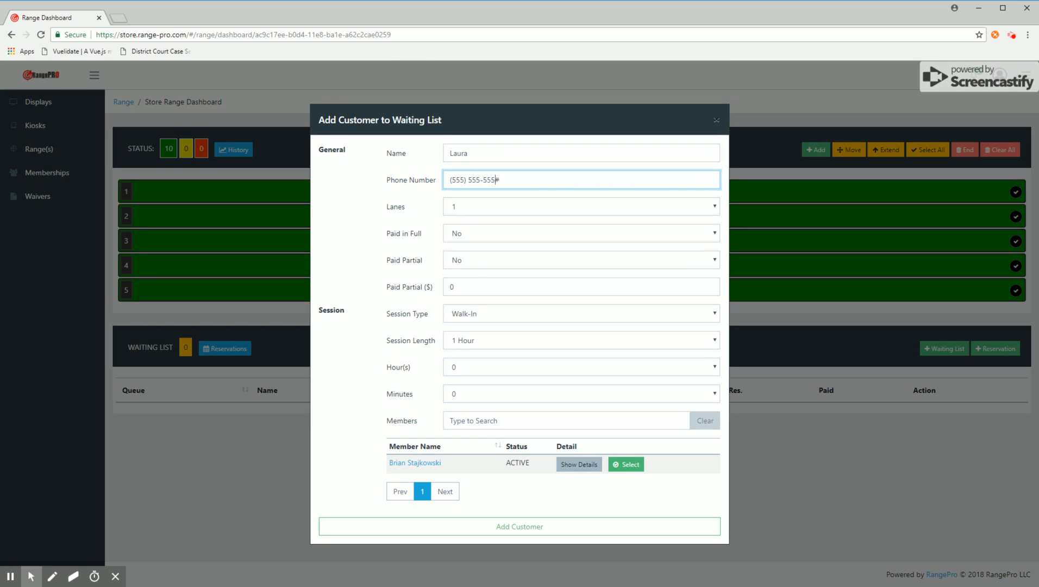
type("5")
key("Tab")
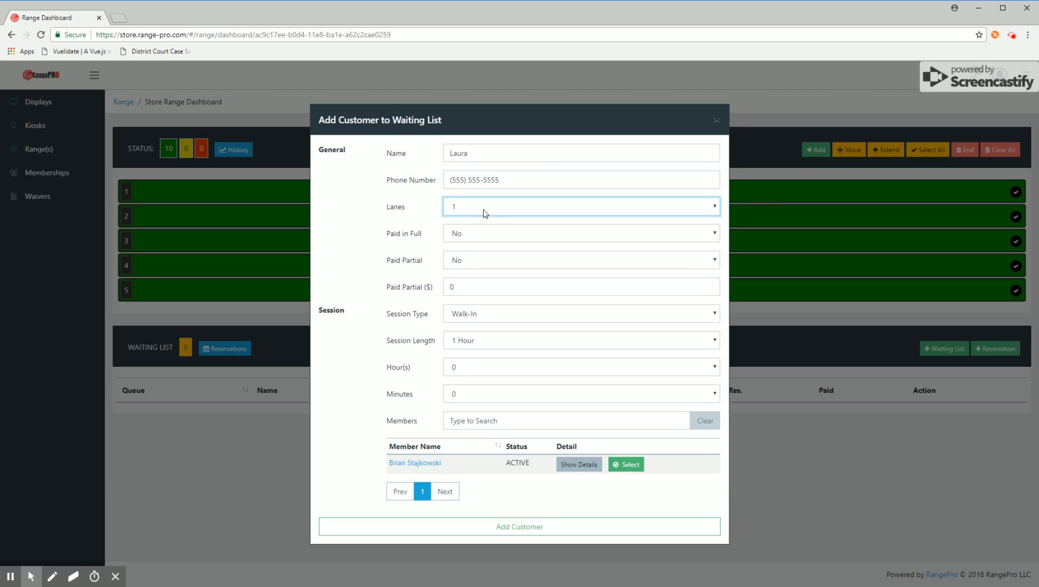
left_click(478, 335)
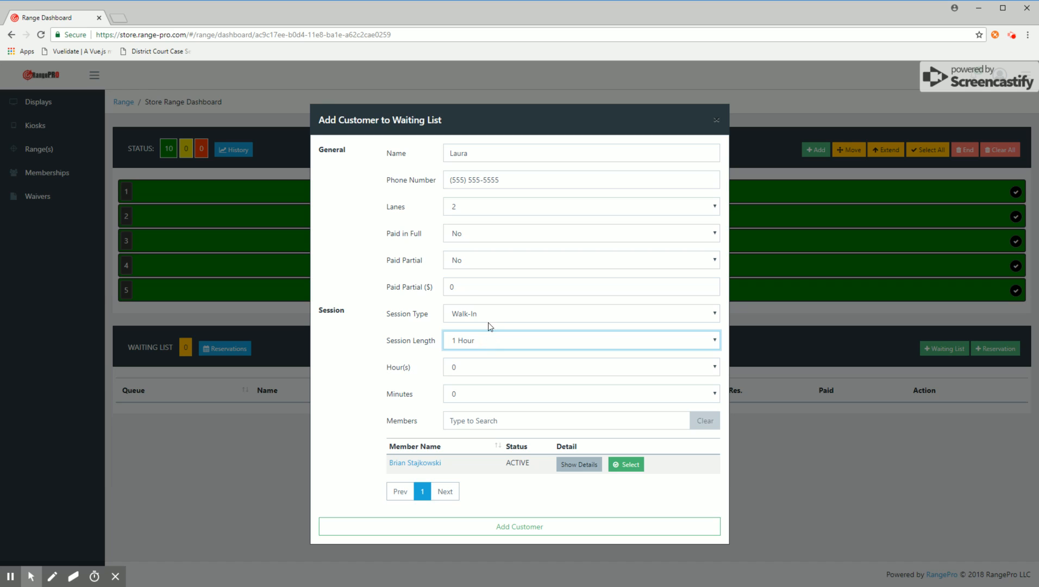
Step: Try the Paid in Full and Paid Partial options as Yes in turn, returning both to No
left_click(485, 234)
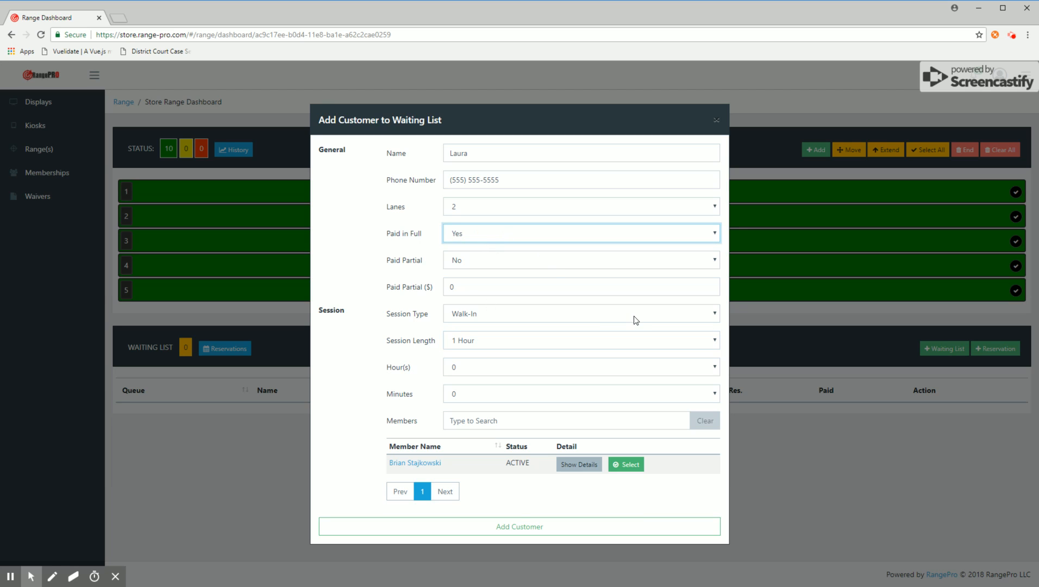
left_click(515, 241)
left_click(511, 260)
left_click(507, 272)
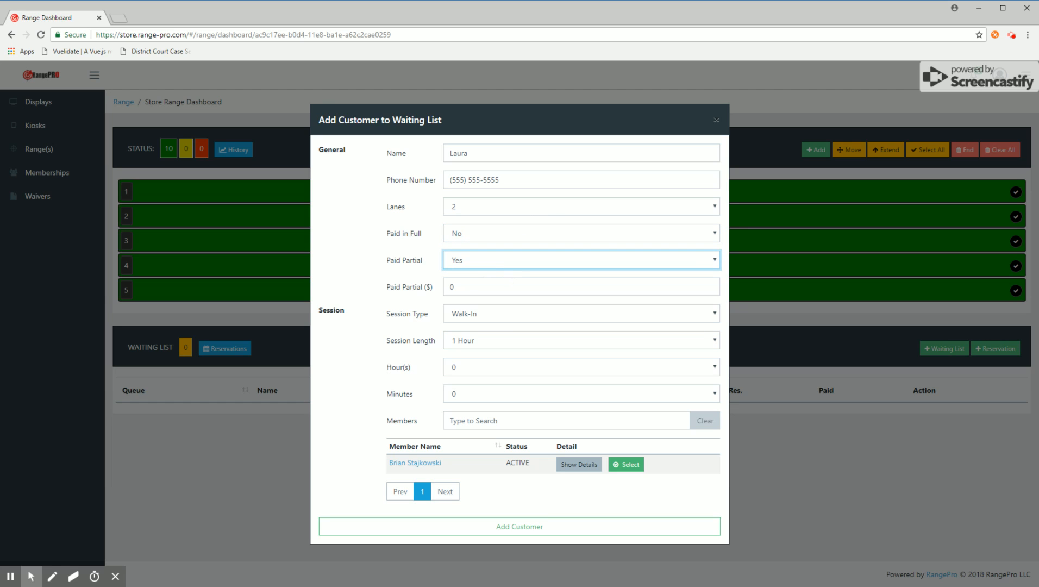
left_click(492, 262)
left_click(497, 269)
Step: Review the listed active member's details, and add the customer to the waiting list without selecting a member
left_click(450, 420)
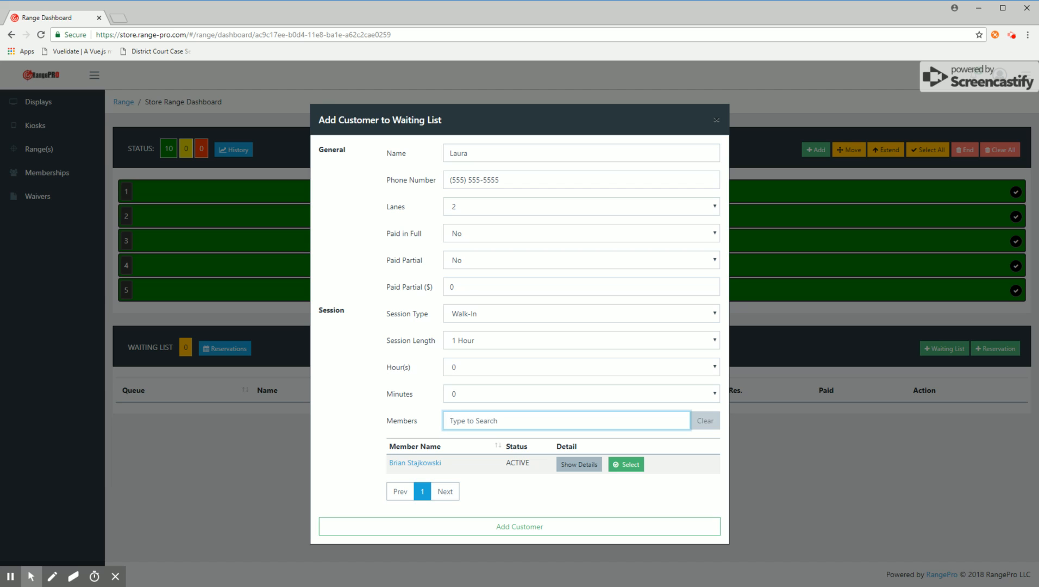
left_click(578, 464)
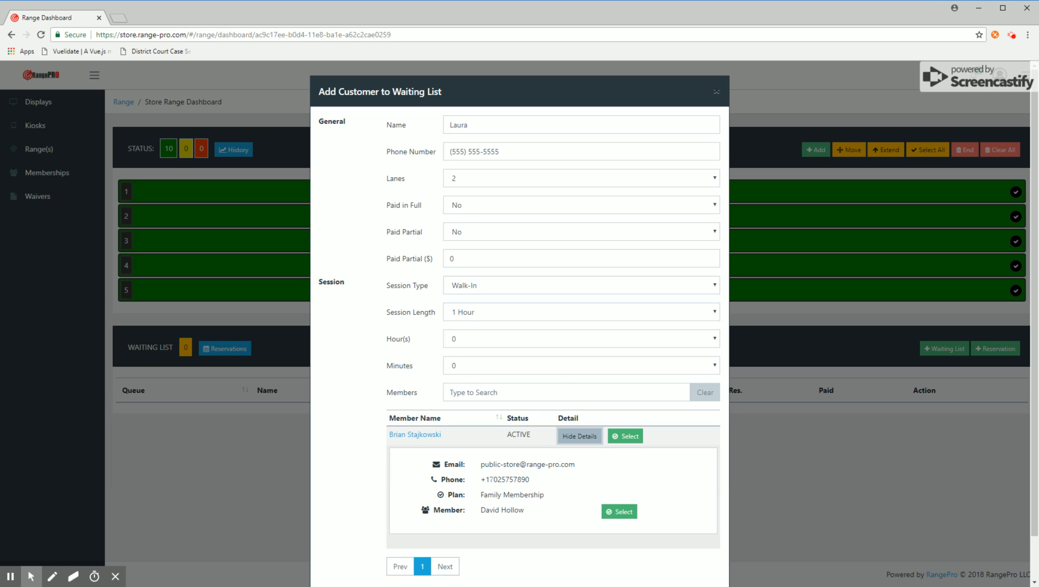
left_click(578, 436)
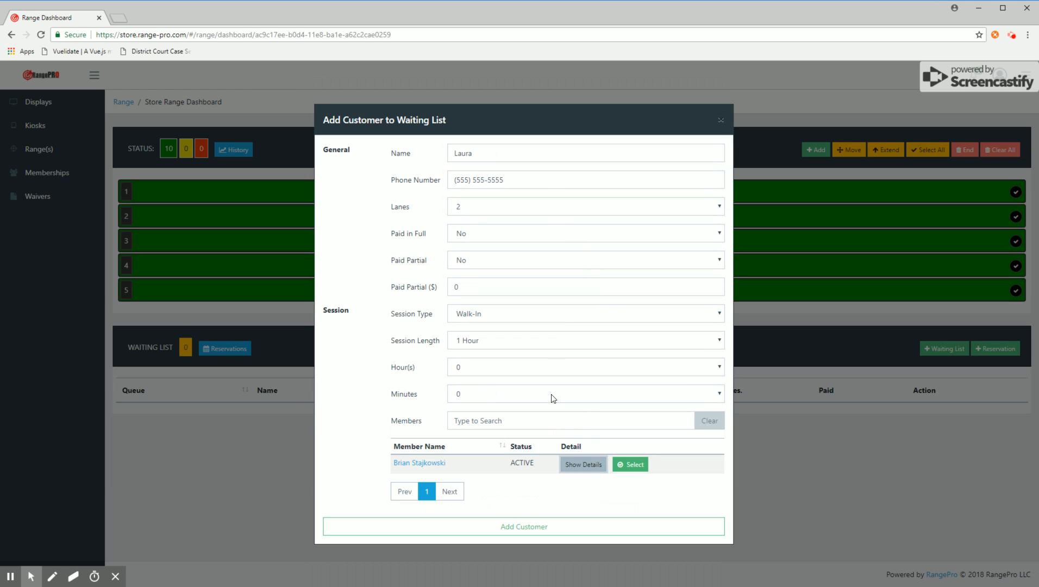
left_click(532, 421)
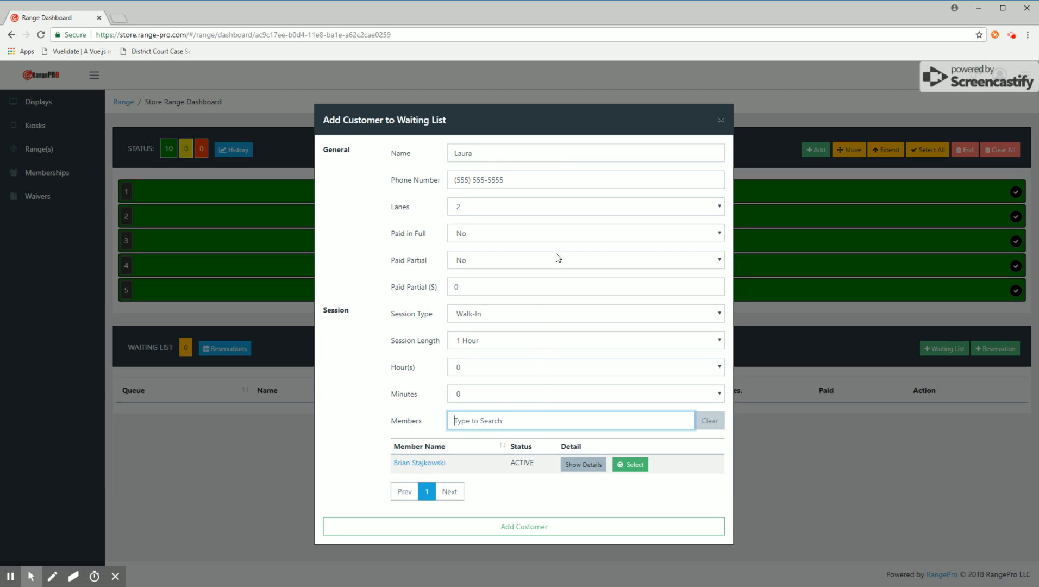
left_click(523, 526)
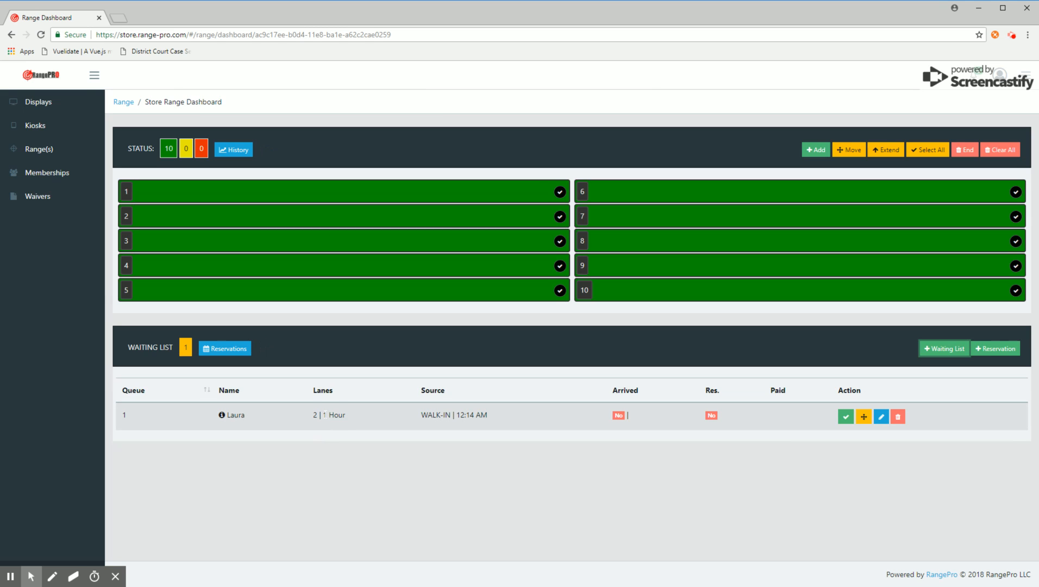
Step: Examine the new waiting list entry's session length, source and arrival status, and its customer details
left_click_drag(324, 416, 349, 417)
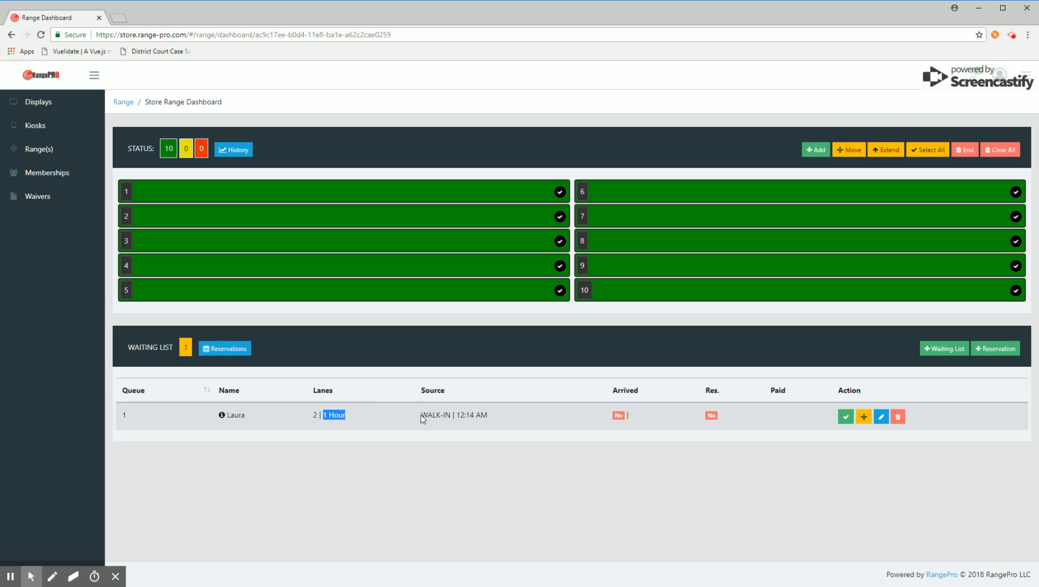
left_click_drag(420, 415, 487, 415)
left_click(490, 357)
double_click(462, 415)
left_click(464, 350)
left_click(617, 415)
left_click(617, 416)
left_click(228, 415)
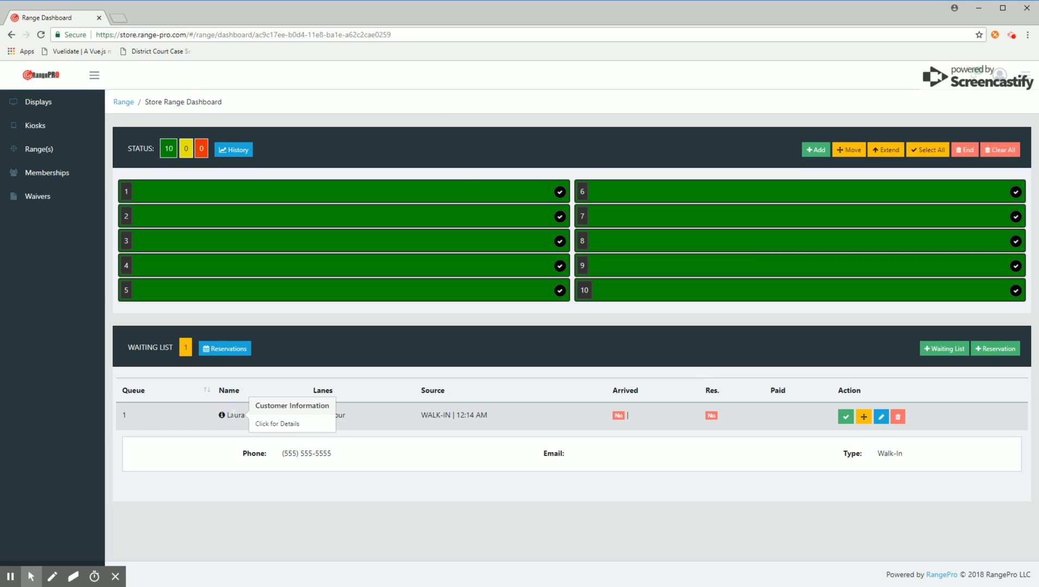
left_click(229, 415)
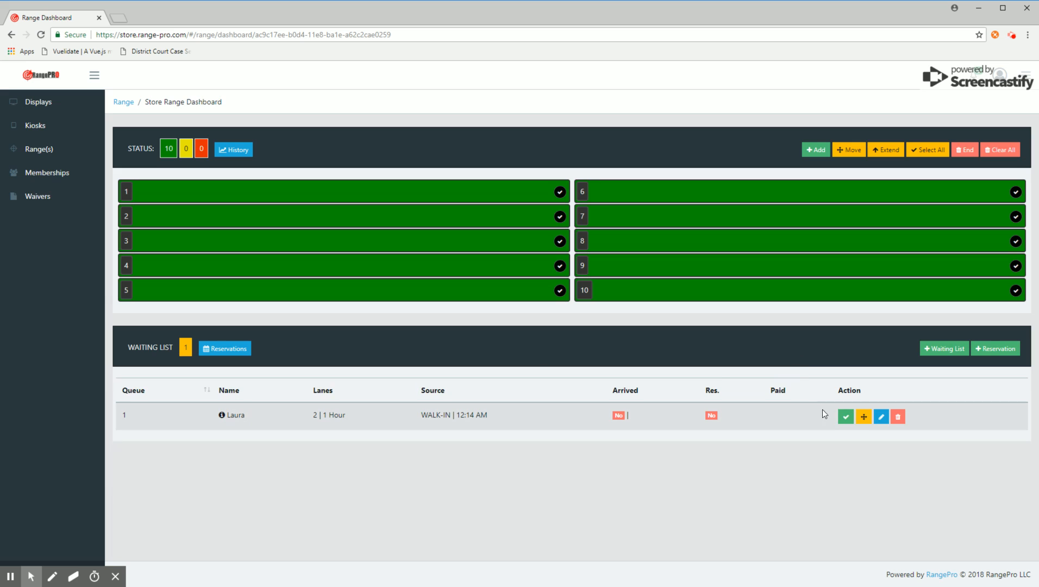
Step: Mark the waiting customer as arrived, and view the entry's edit form without changing it
left_click(846, 417)
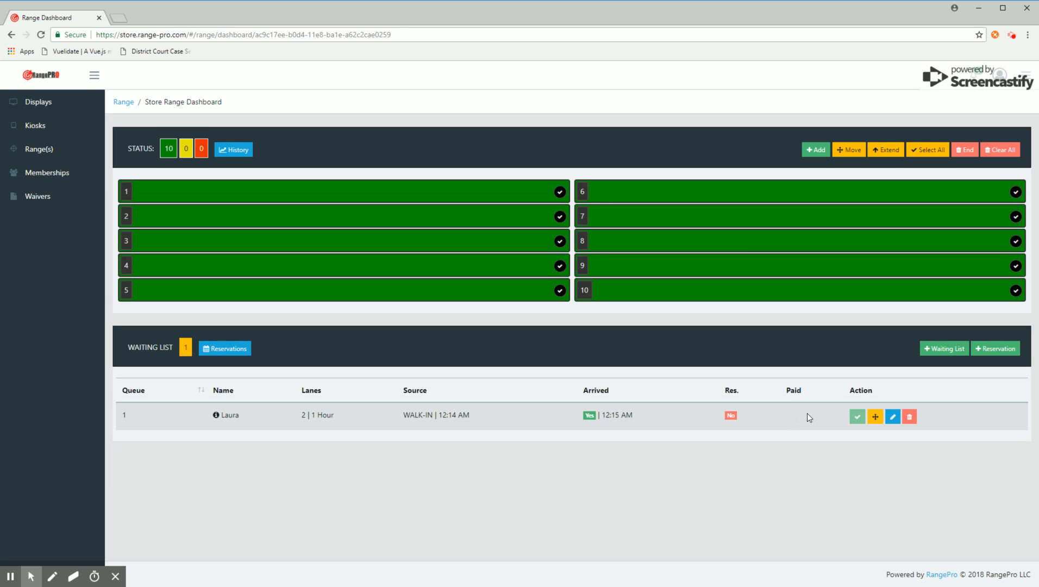
left_click(892, 417)
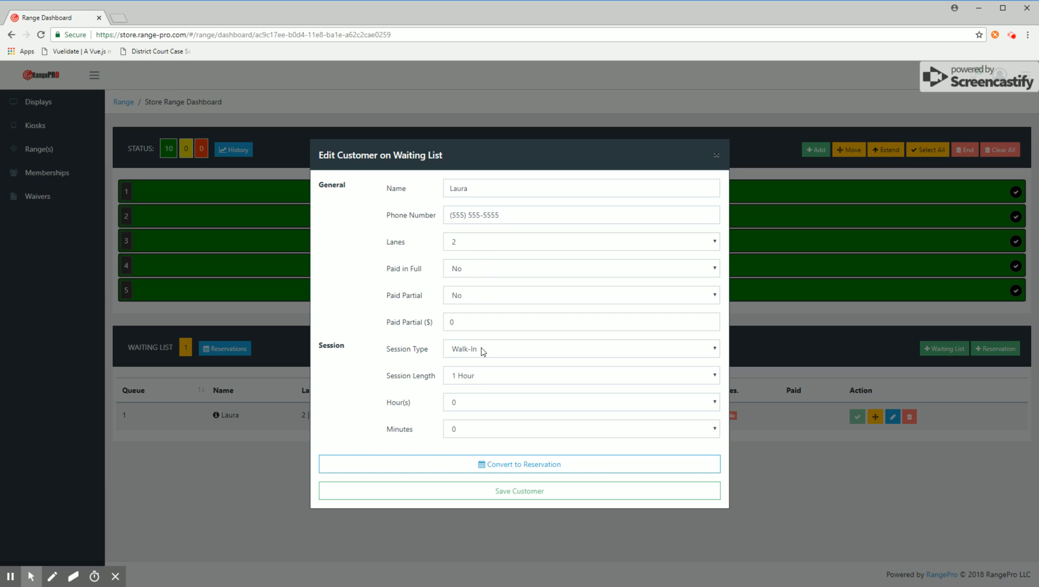
left_click(716, 155)
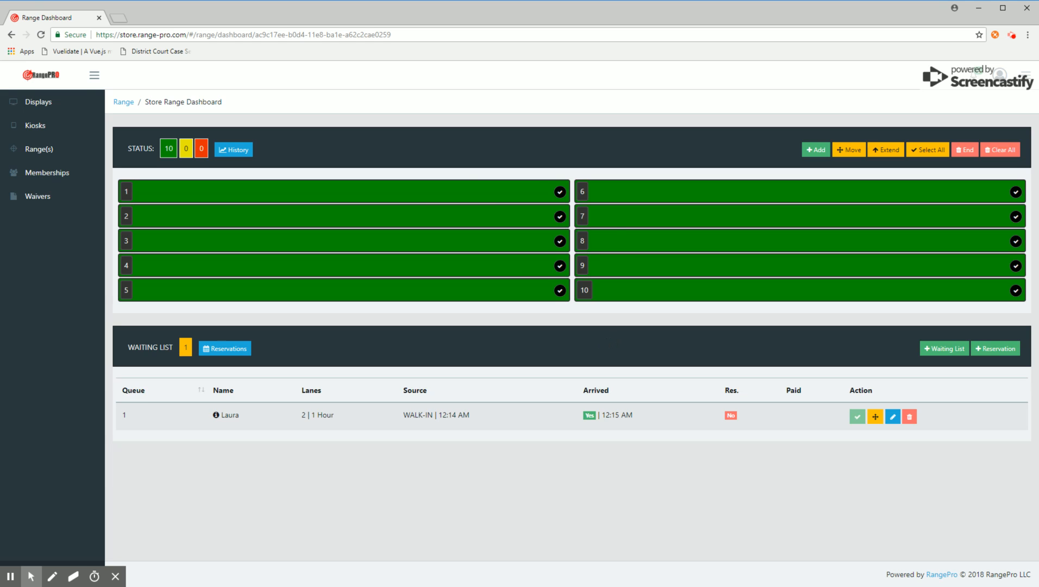
Step: Try selecting lanes 1, 2 and 3, and clear the lane selection
left_click(440, 194)
left_click(492, 192)
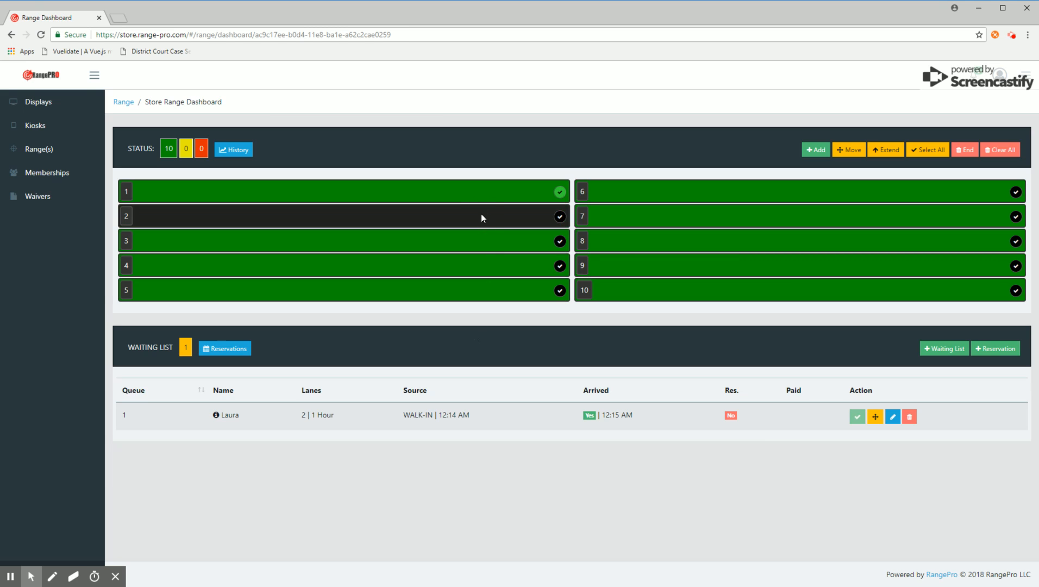
left_click(480, 214)
left_click(472, 242)
left_click(464, 194)
left_click(465, 216)
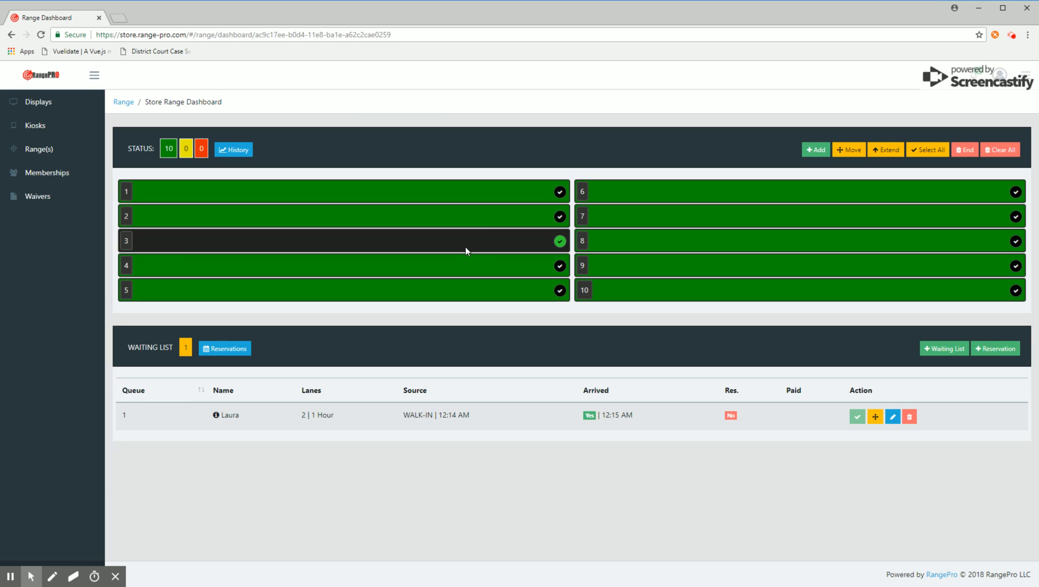
left_click(465, 246)
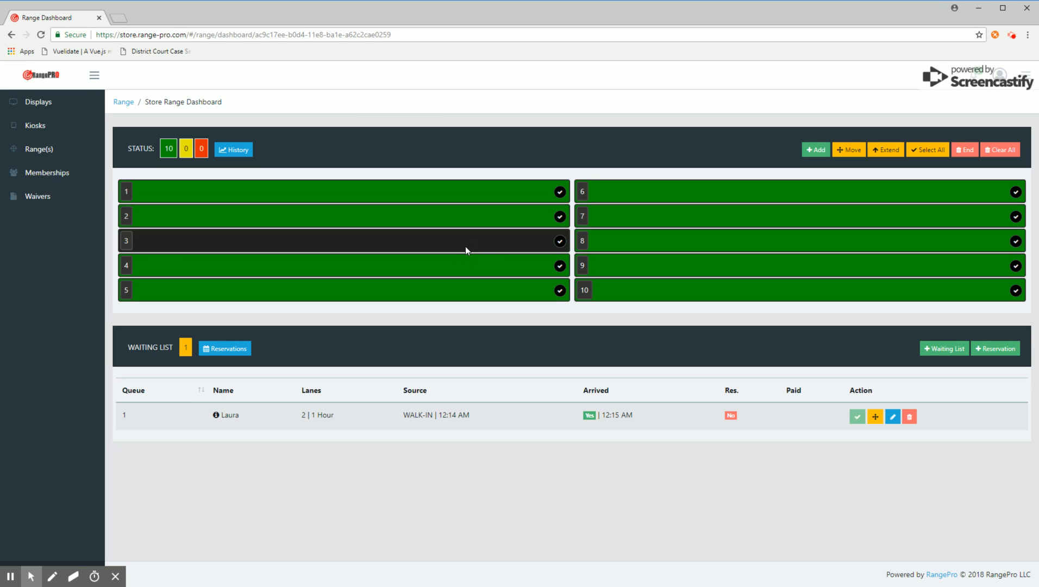
Step: Select lanes 1 and 2 and move the waiting customer onto them
left_click(469, 193)
left_click(469, 212)
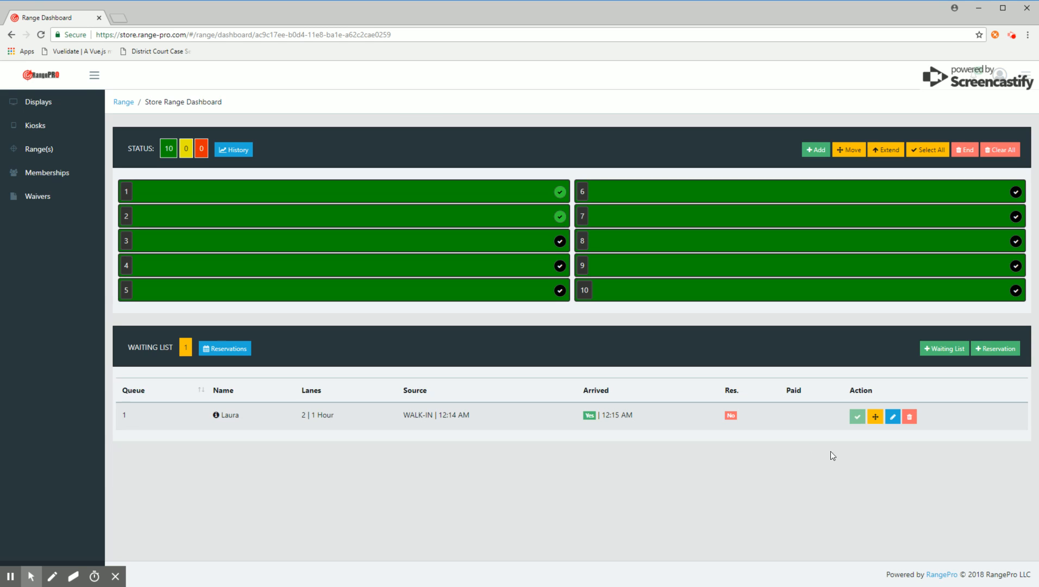
left_click(875, 419)
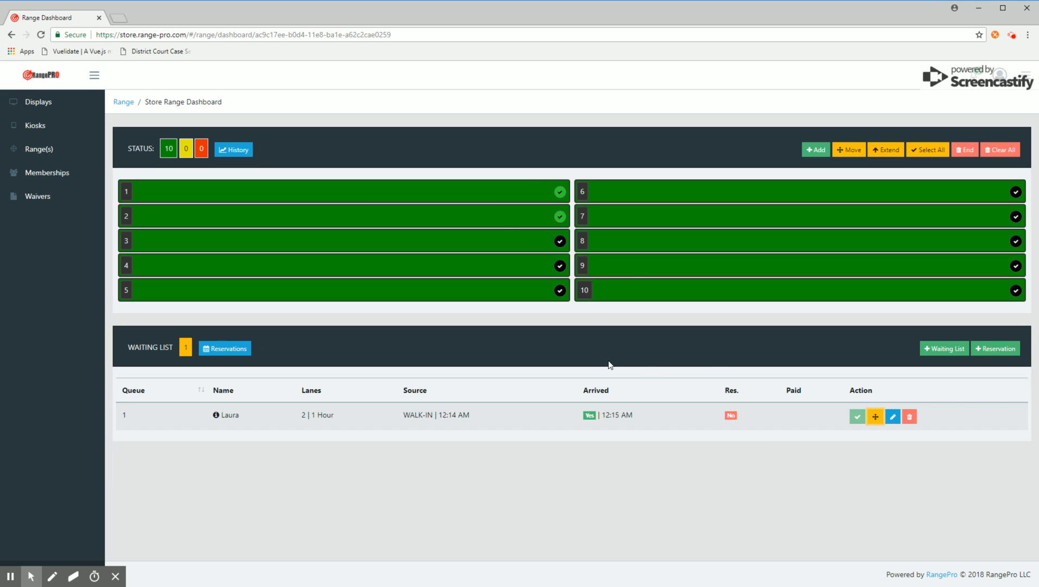